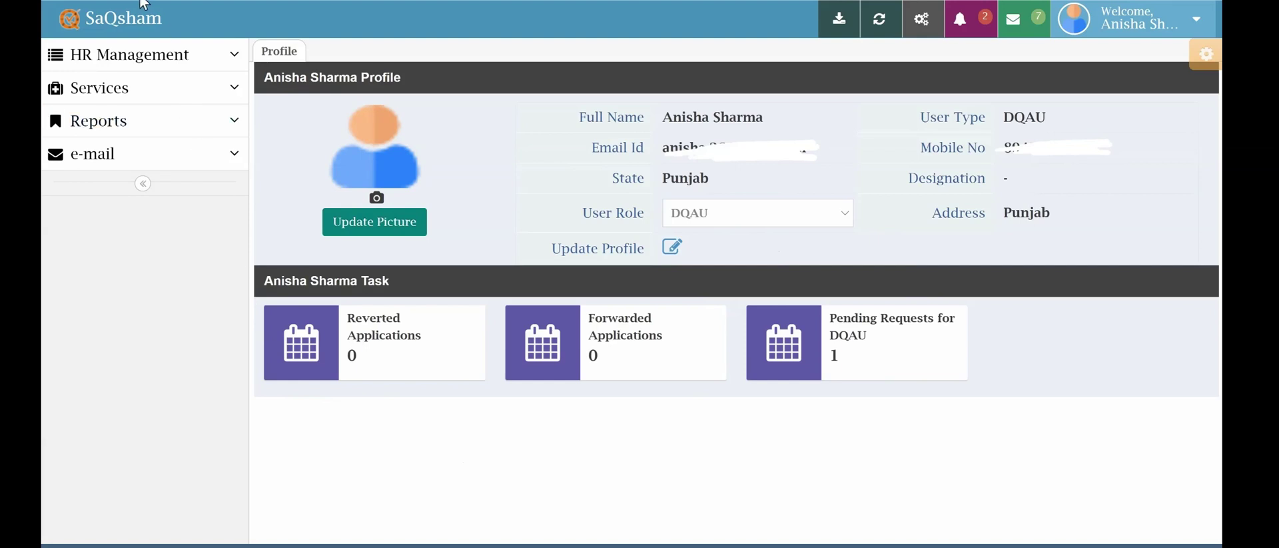
- Open the HR Management Facility Incharge Master list showing CHC Narot Jaimal Singh's active incharge
left_click(185, 64)
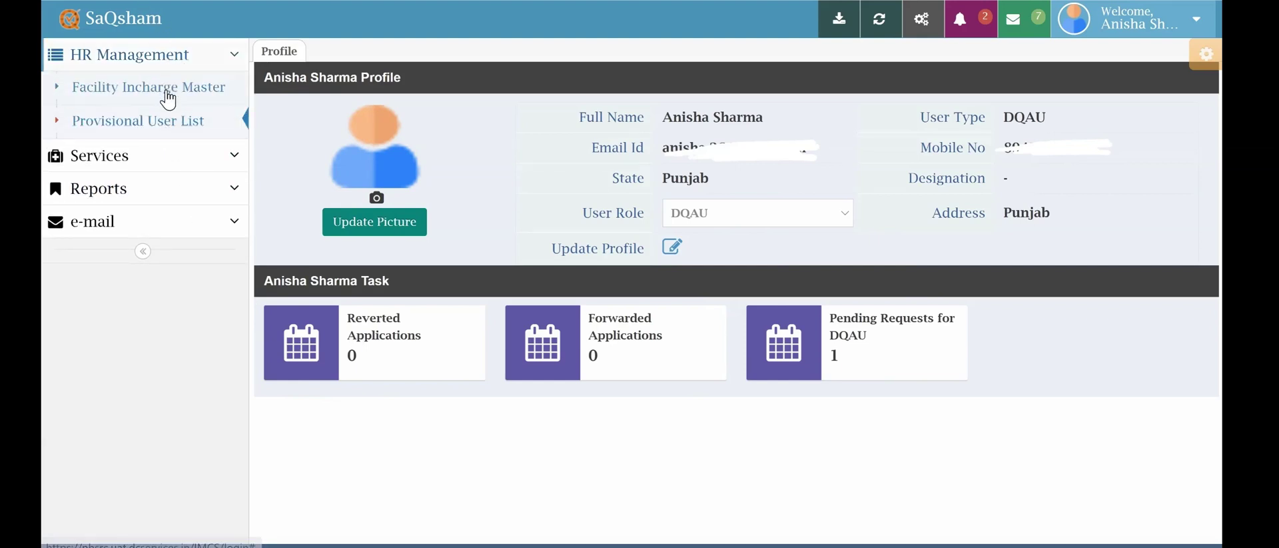
left_click(168, 94)
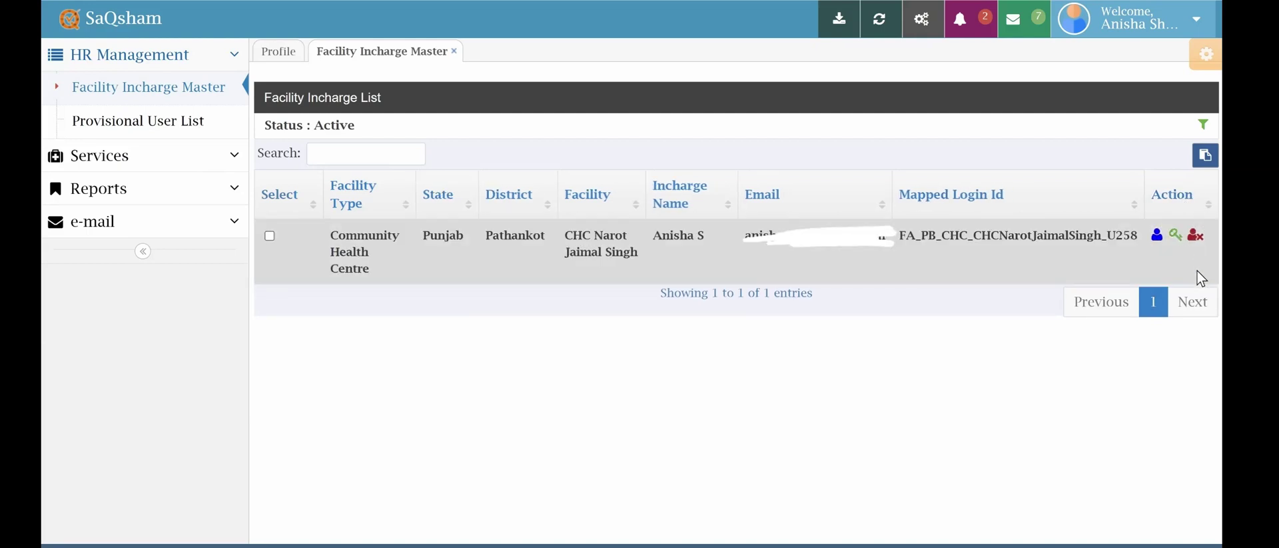
left_click_drag(1193, 181, 1157, 262)
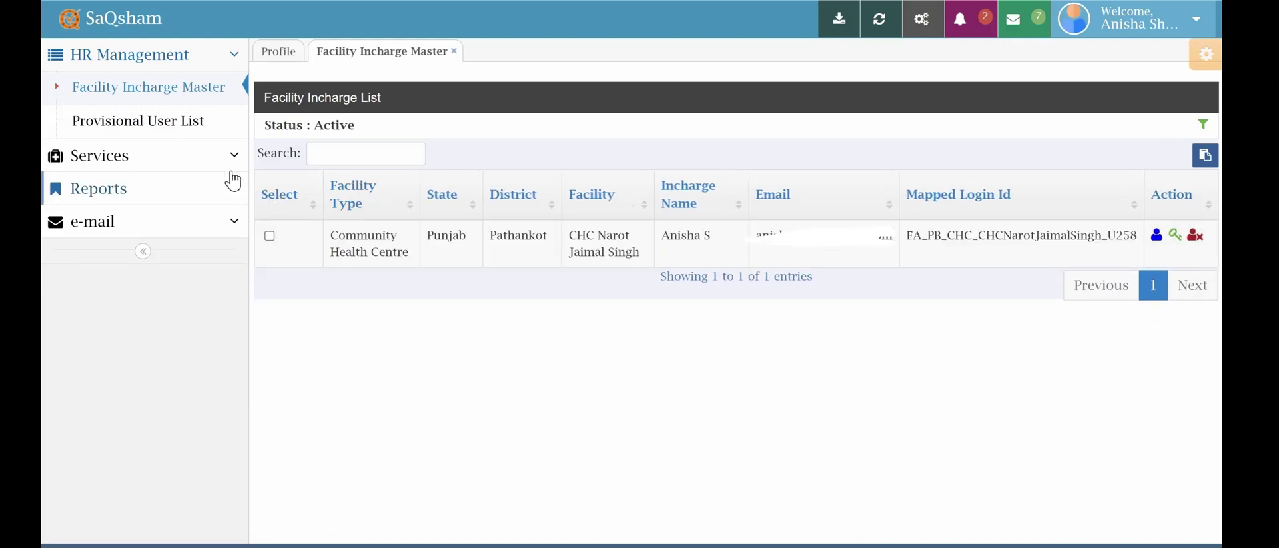
- Open the Provisional User List and leave the PHC Bamyal request undecided under Pending For Approval
left_click(200, 126)
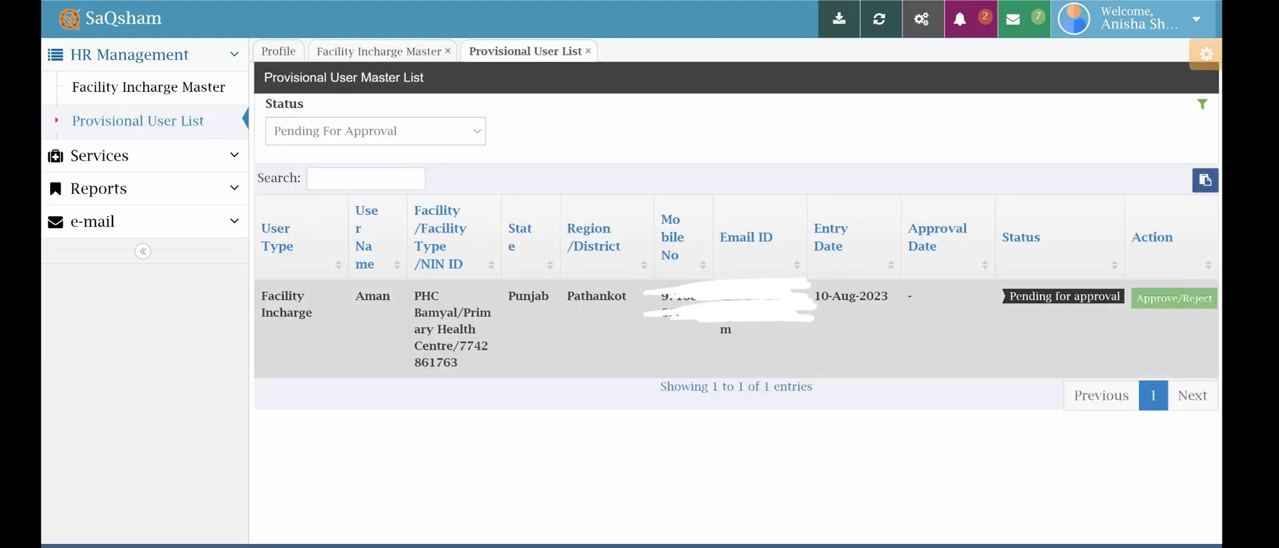
left_click_drag(1153, 270, 1181, 307)
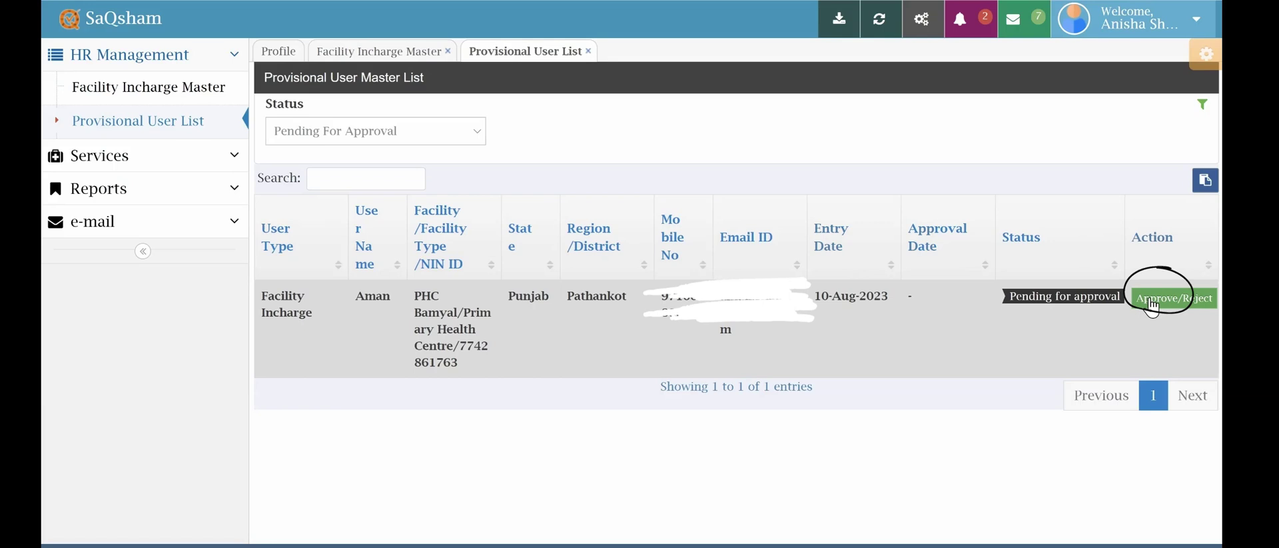
left_click(1177, 300)
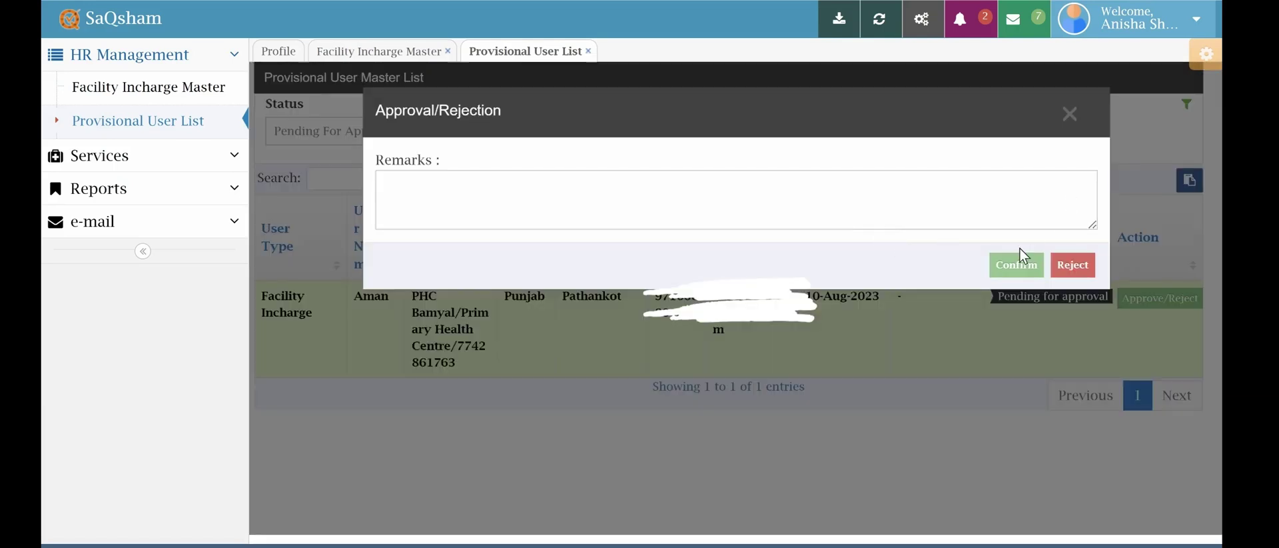
left_click(1069, 115)
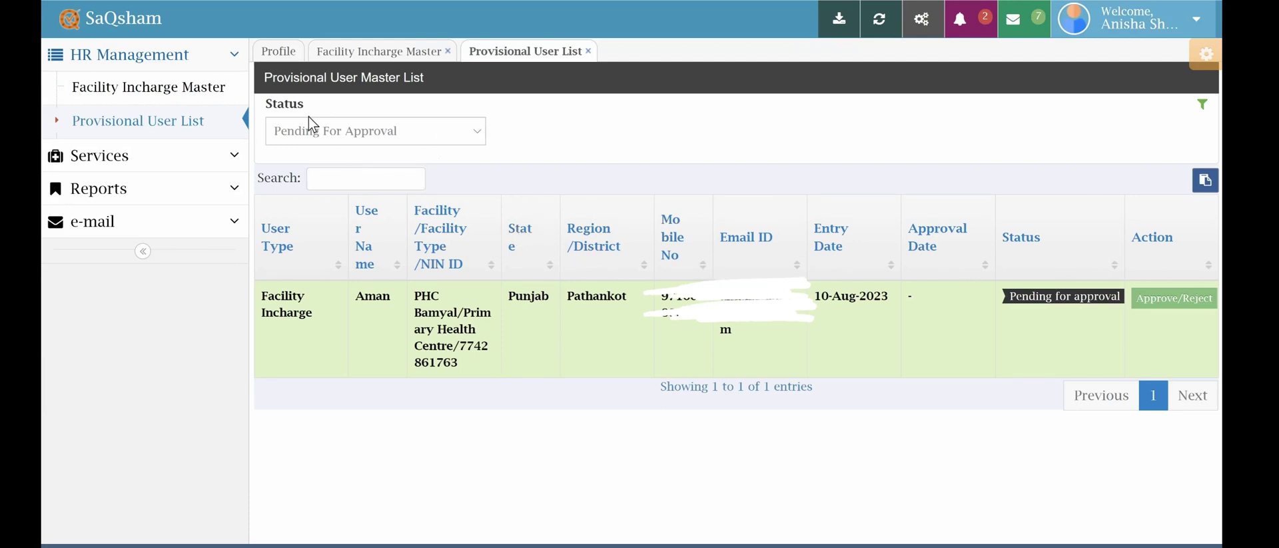
left_click(443, 126)
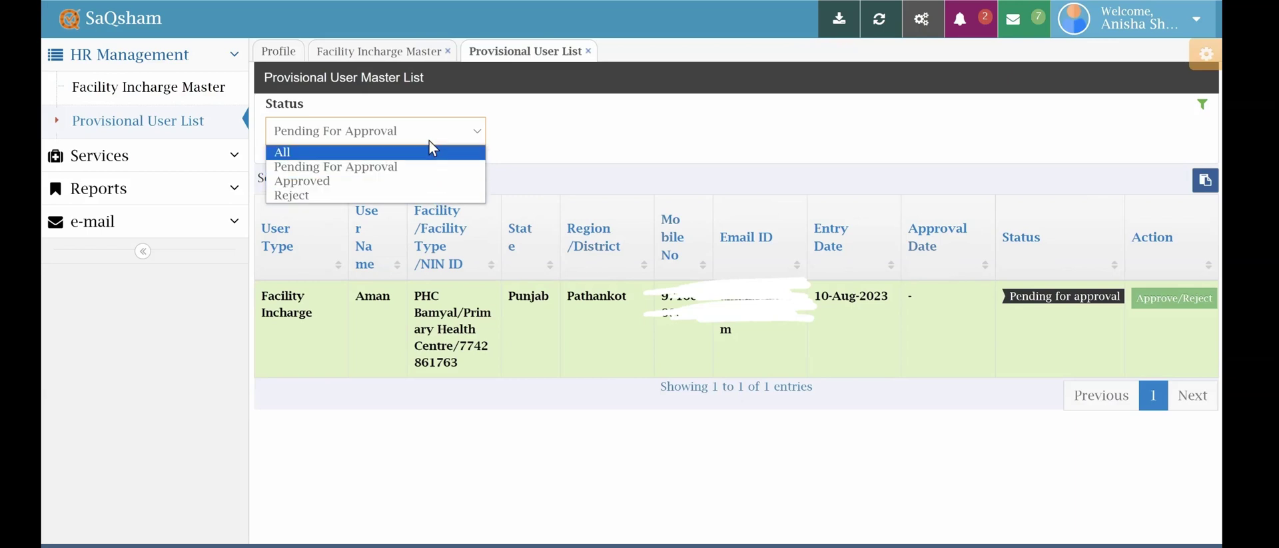
left_click(470, 129)
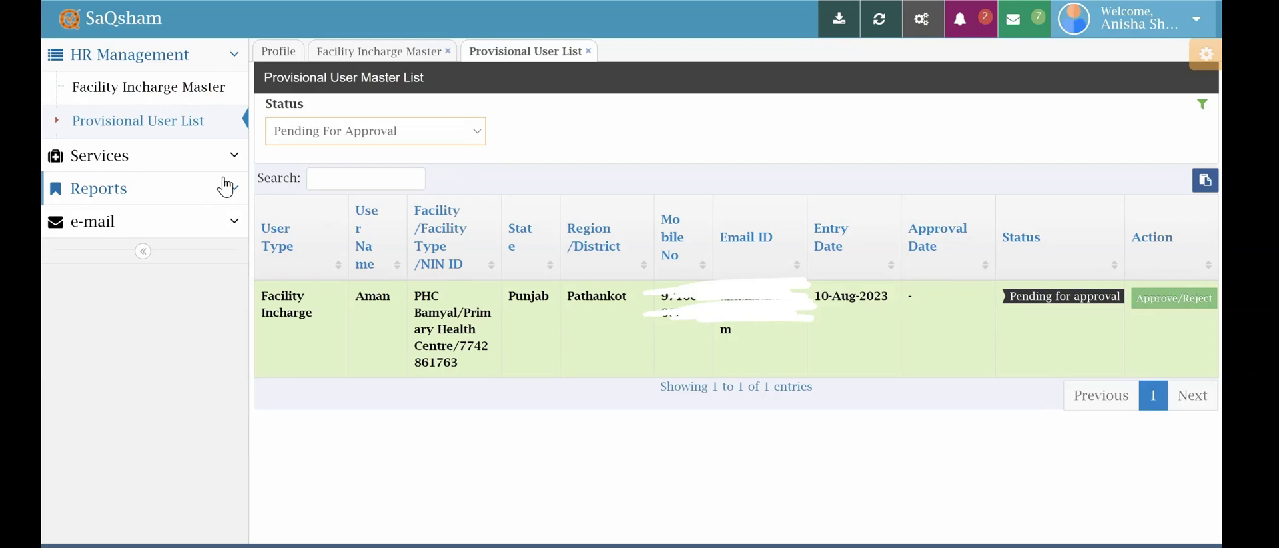
- Proceed with CHC Narot Jaimal Singh's application from Manage Application and save its department selection
left_click(189, 159)
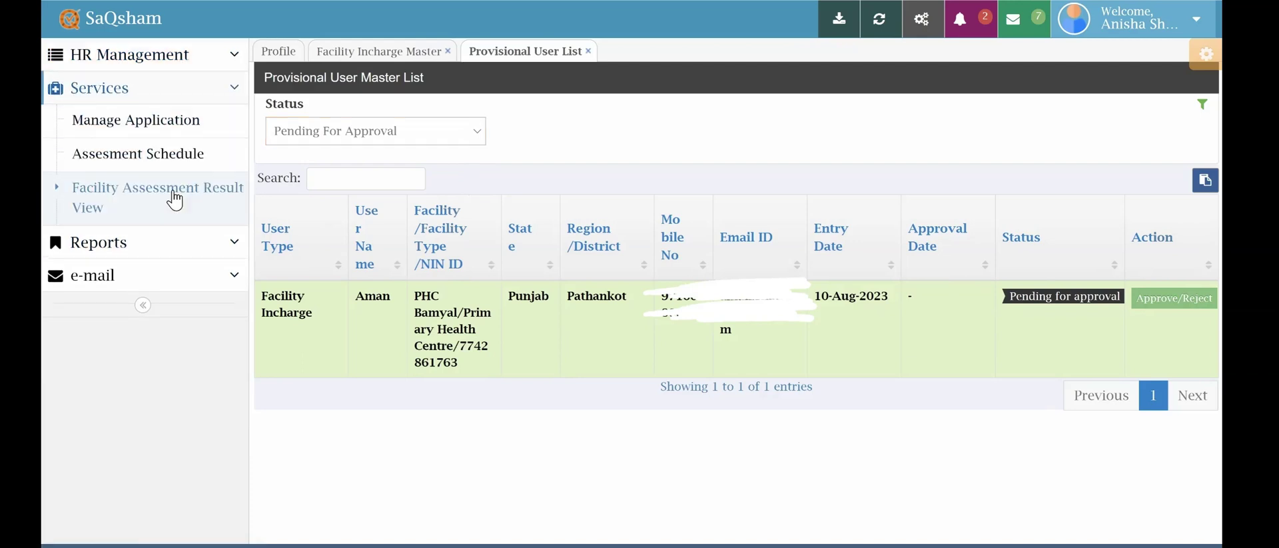
left_click(166, 130)
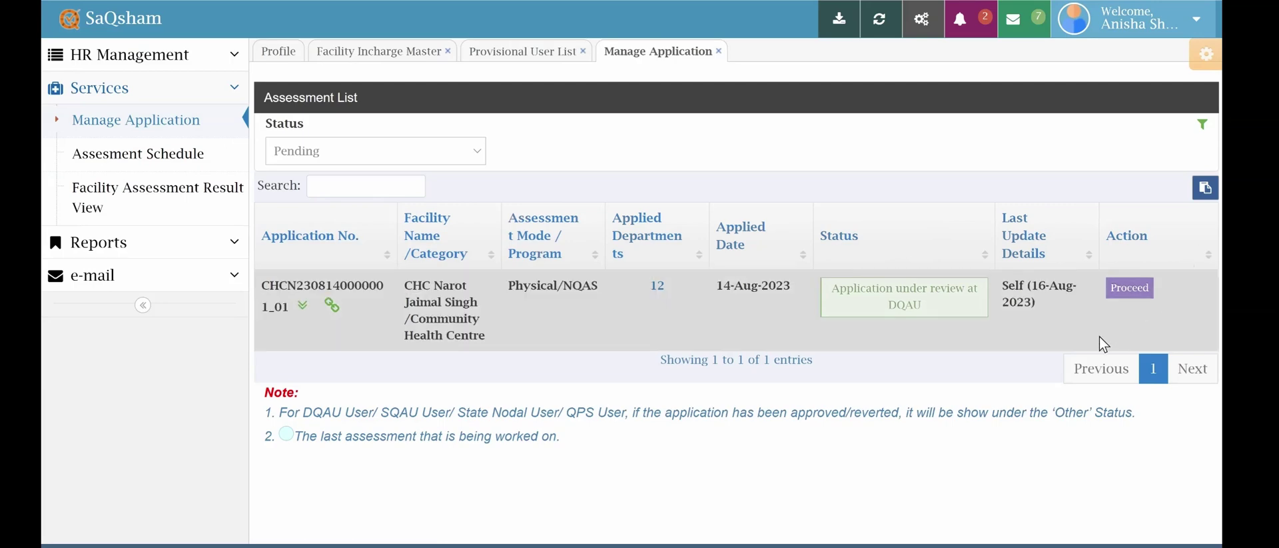
left_click(1129, 287)
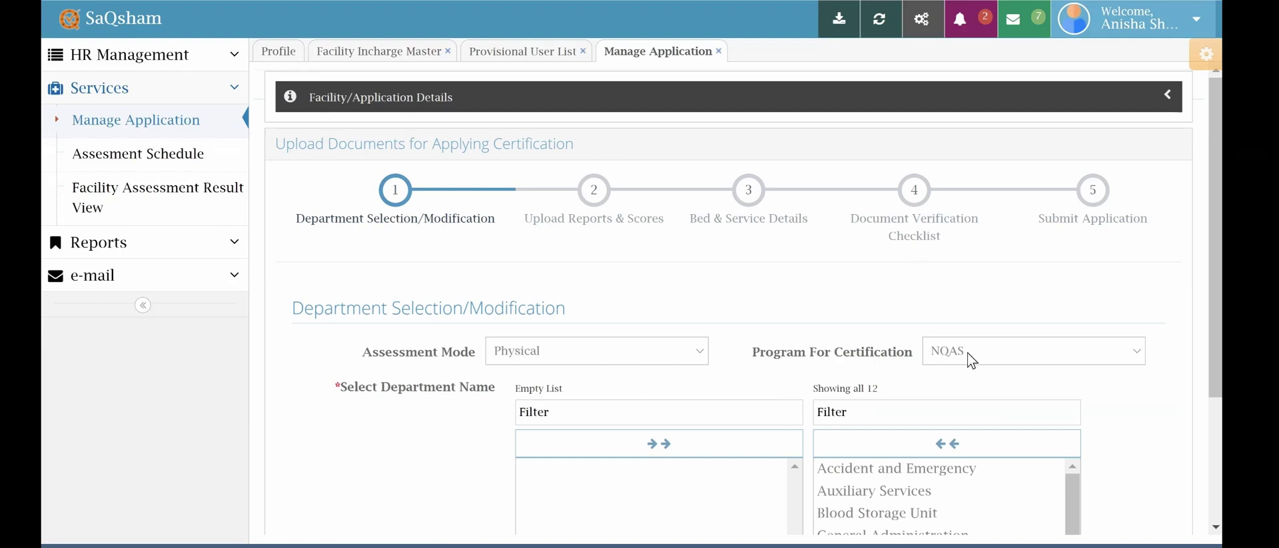
scroll(876, 491, "down", 3)
scroll(876, 491, "down", 3)
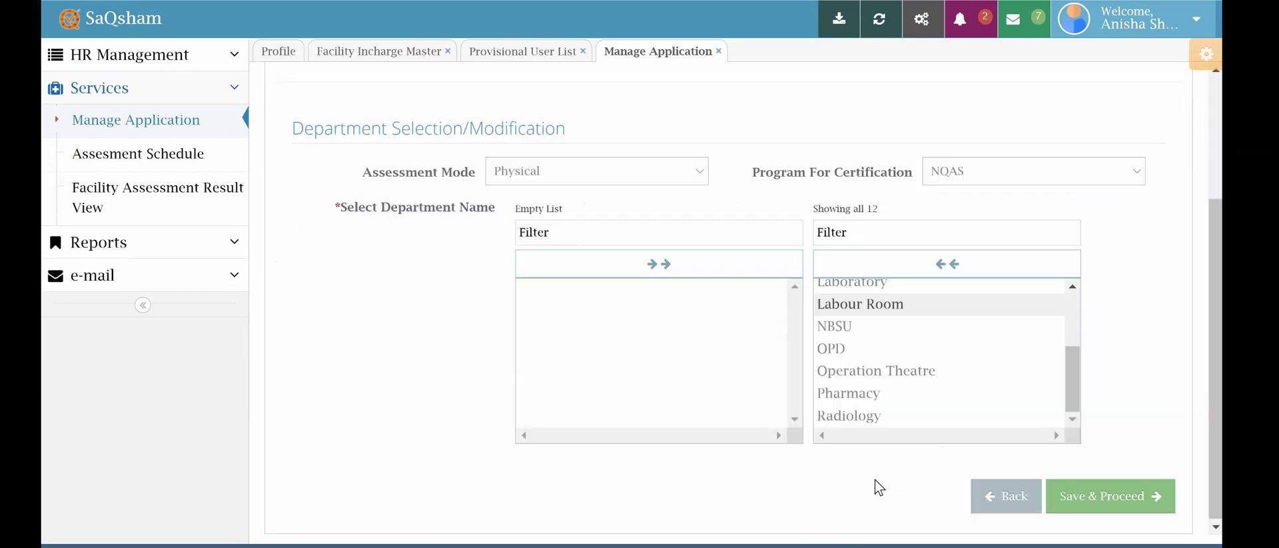
left_click(1091, 497)
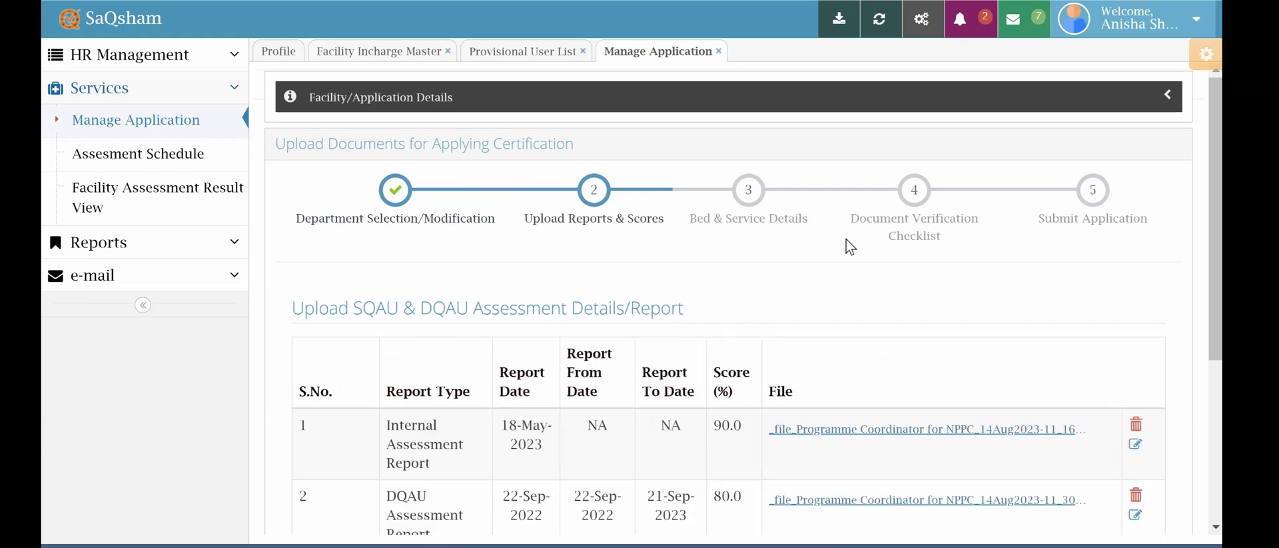
- Review the uploaded assessment reports and scores, then save and continue
scroll(848, 238, "down", 1)
scroll(847, 238, "down", 2)
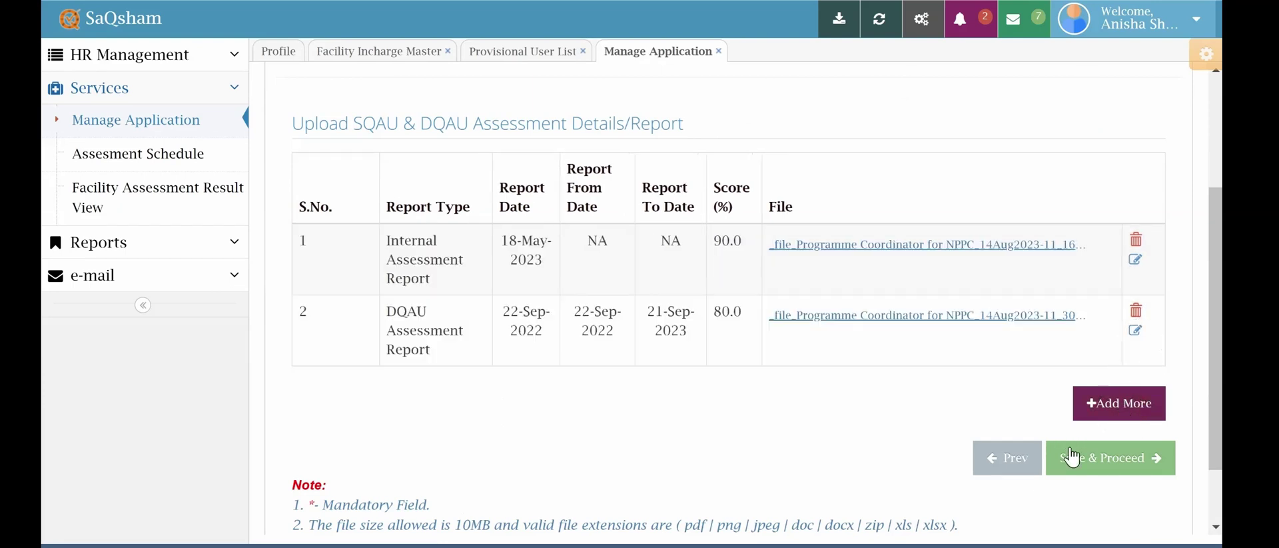
left_click(1123, 458)
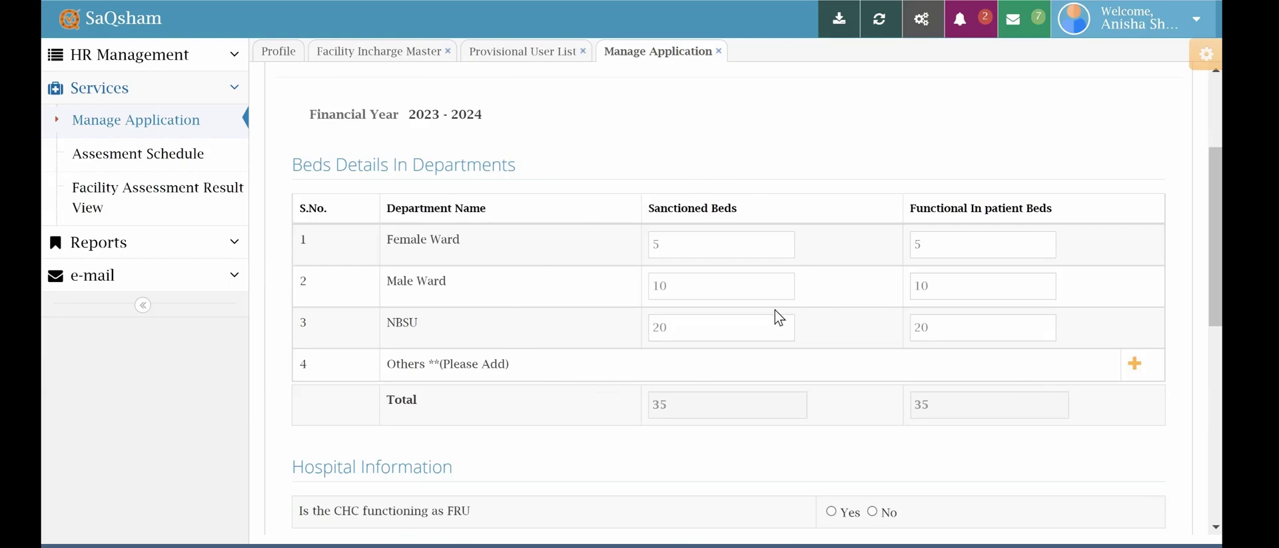
- Review the Beds and Service Details and save them to reach the document checklist
scroll(776, 316, "down", 4)
scroll(778, 315, "down", 3)
scroll(753, 185, "down", 5)
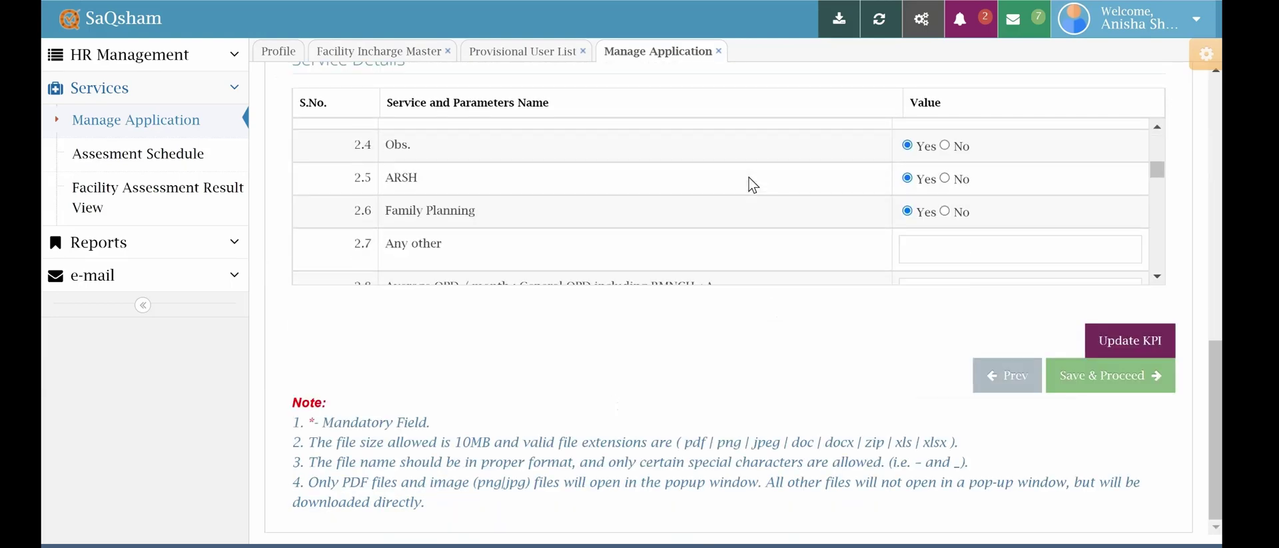
scroll(752, 186, "down", 3)
scroll(752, 187, "up", 3)
scroll(754, 189, "down", 2)
scroll(755, 194, "down", 2)
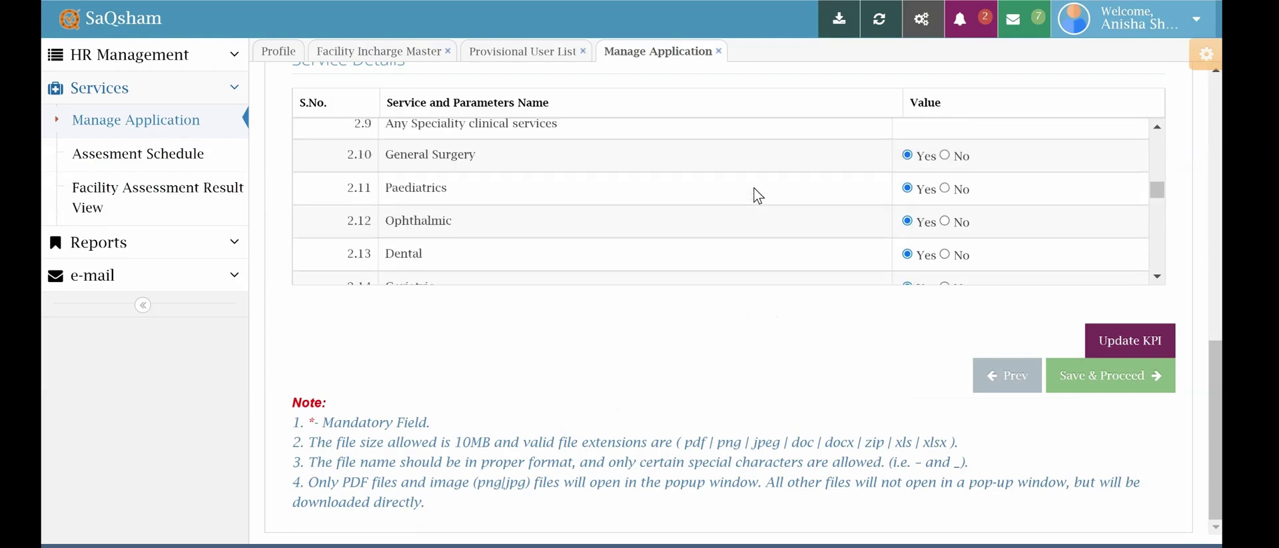
scroll(756, 194, "up", 3)
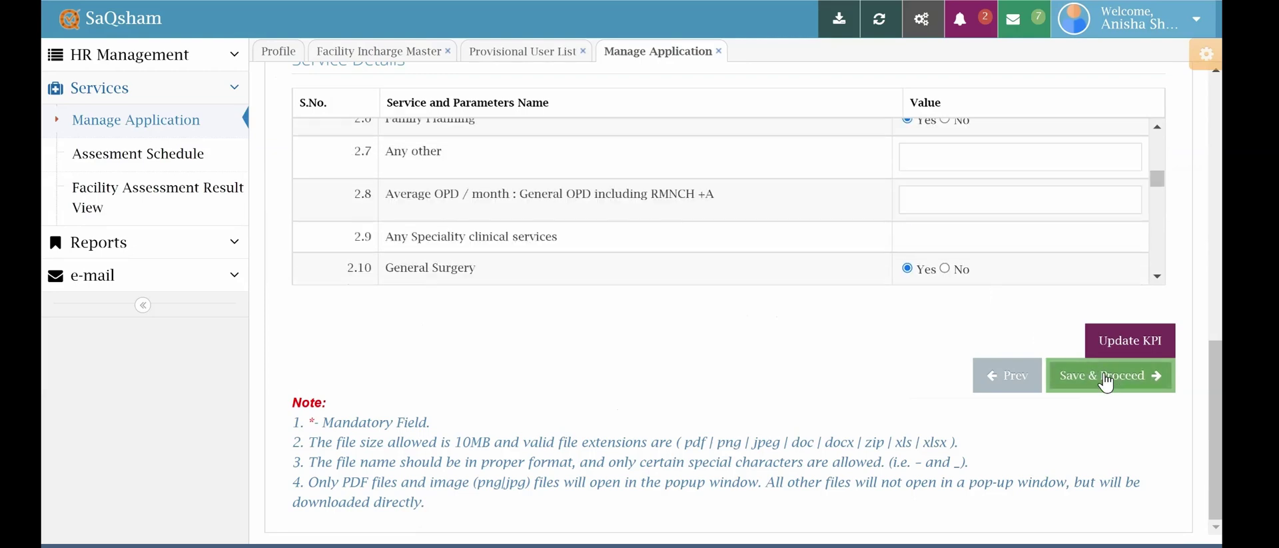
left_click(1106, 376)
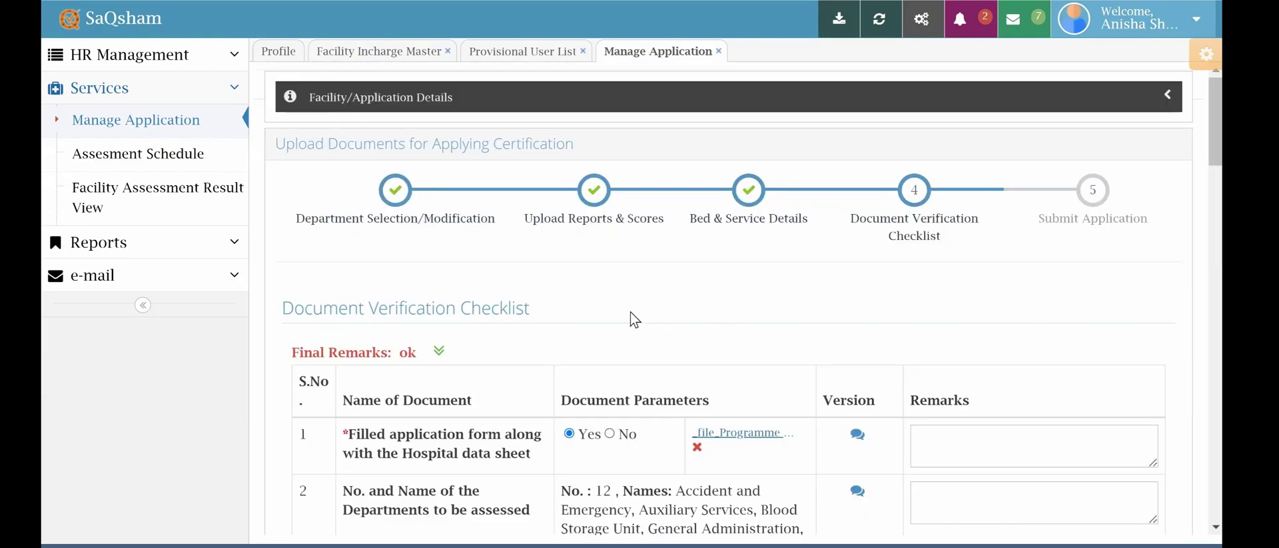
- Preview the attached filled application form, then review the checklist down to the 'ok' remarks
scroll(746, 273, "down", 3)
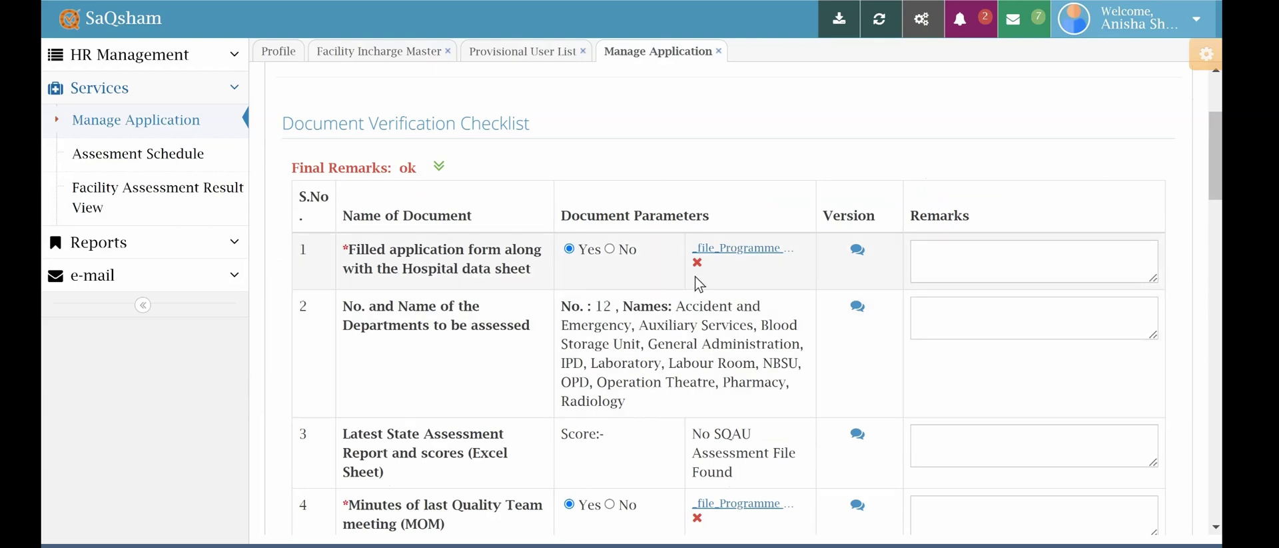
left_click(744, 260)
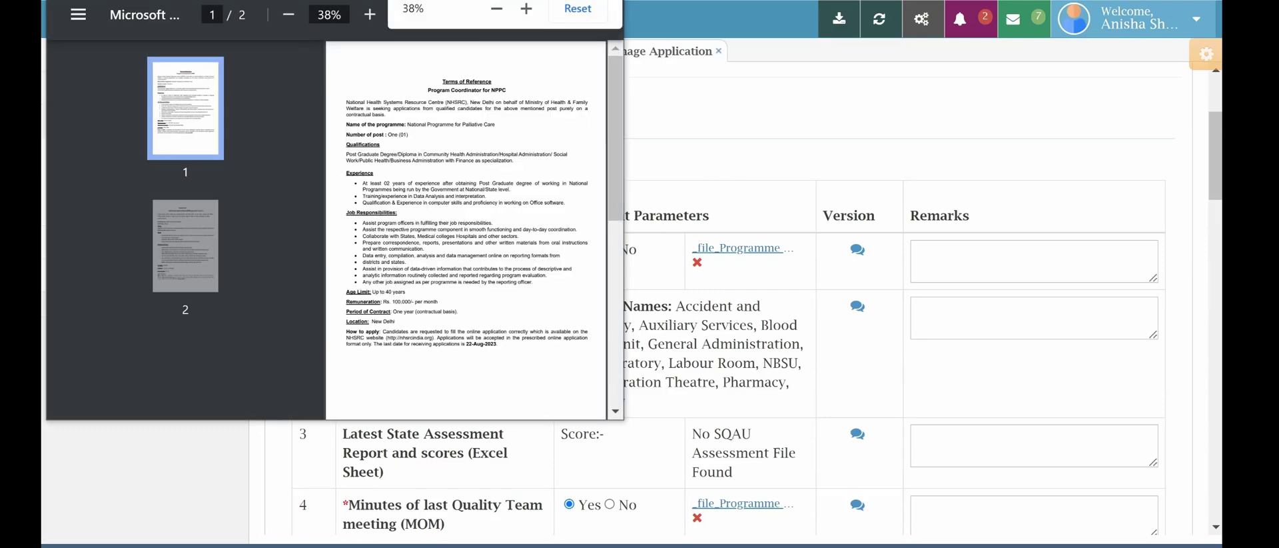
left_click(655, 90)
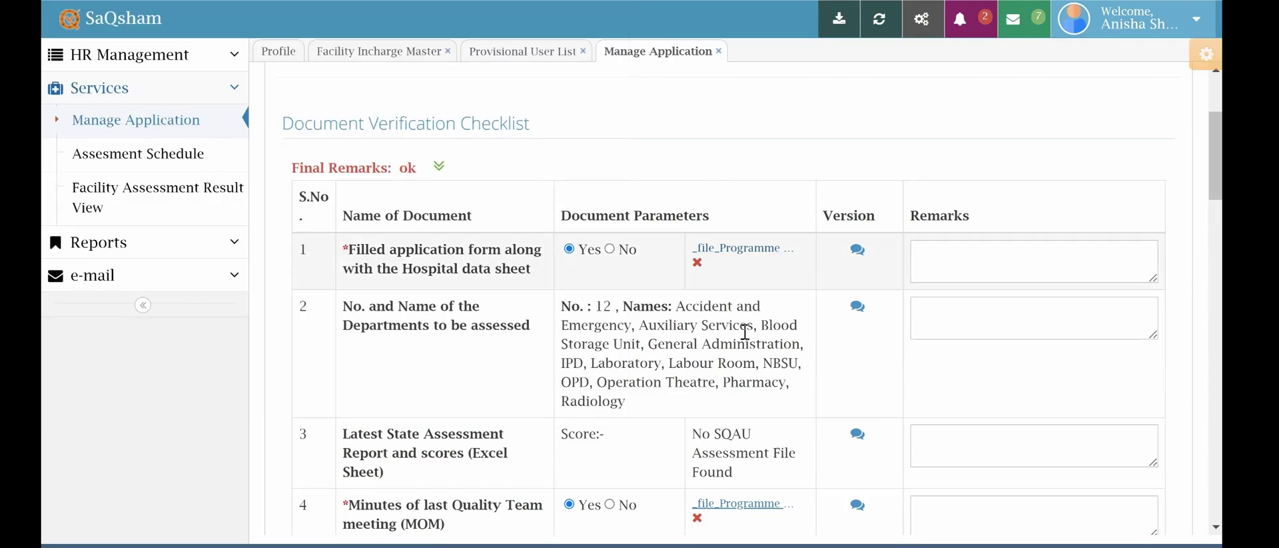
scroll(960, 86, "down", 4)
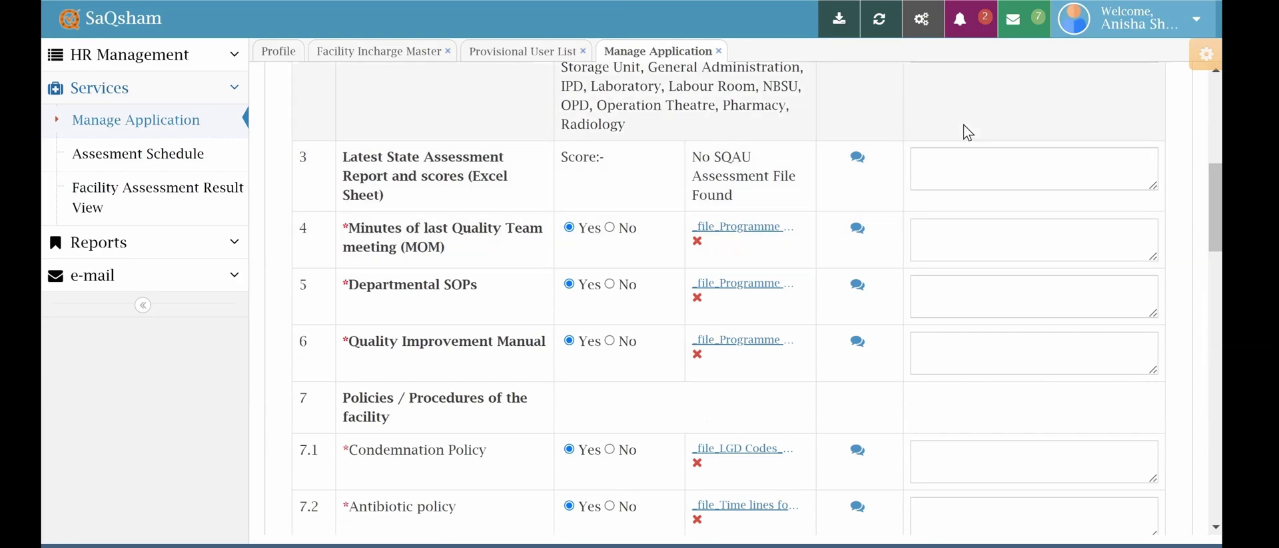
scroll(982, 385, "down", 1)
scroll(986, 377, "down", 3)
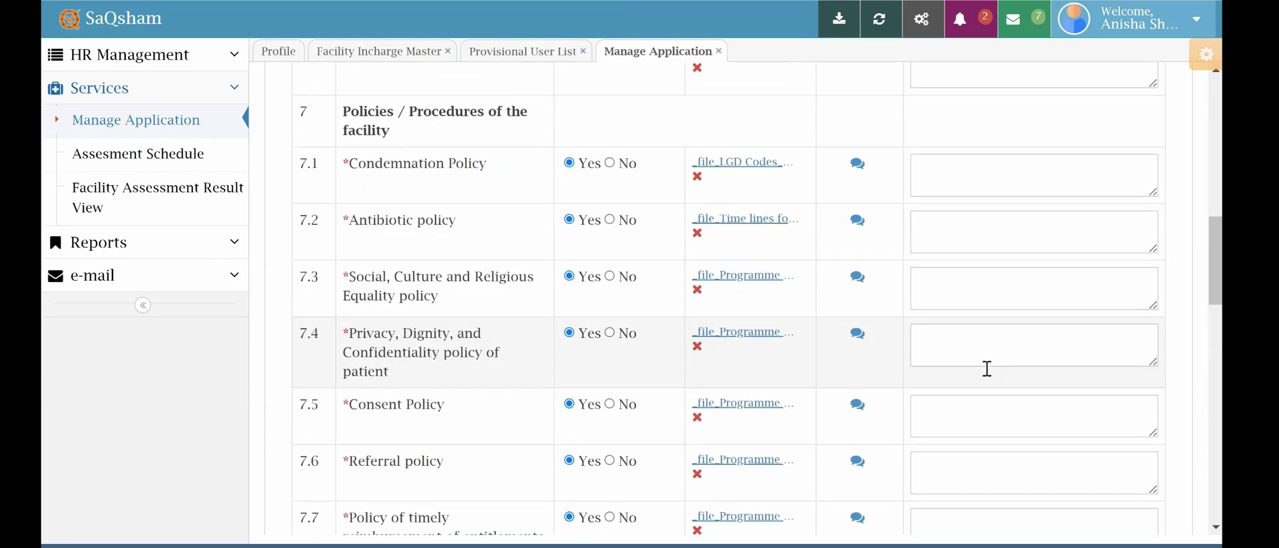
scroll(984, 369, "down", 5)
scroll(970, 351, "down", 6)
scroll(979, 348, "down", 5)
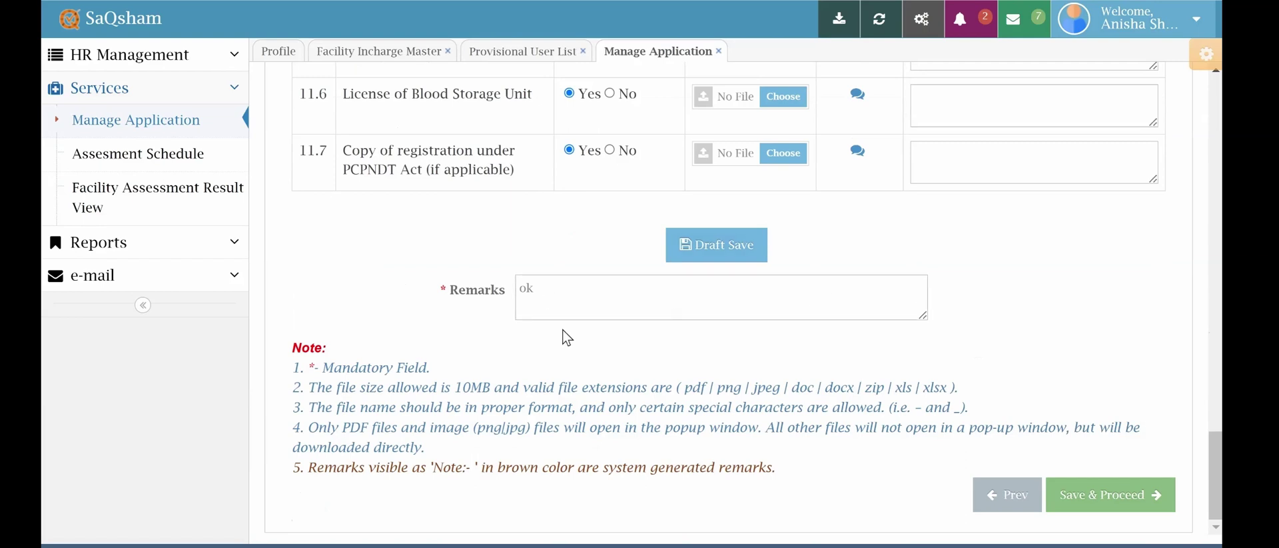
- Save the document checklist and revert the application at the Submit Application step
left_click(1110, 494)
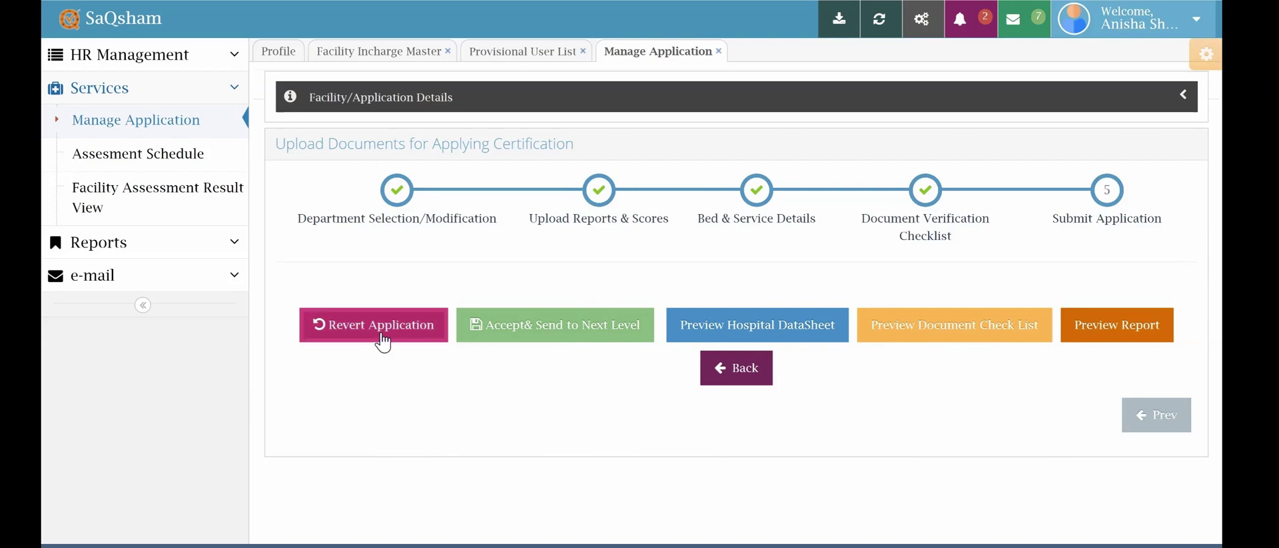
left_click(431, 324)
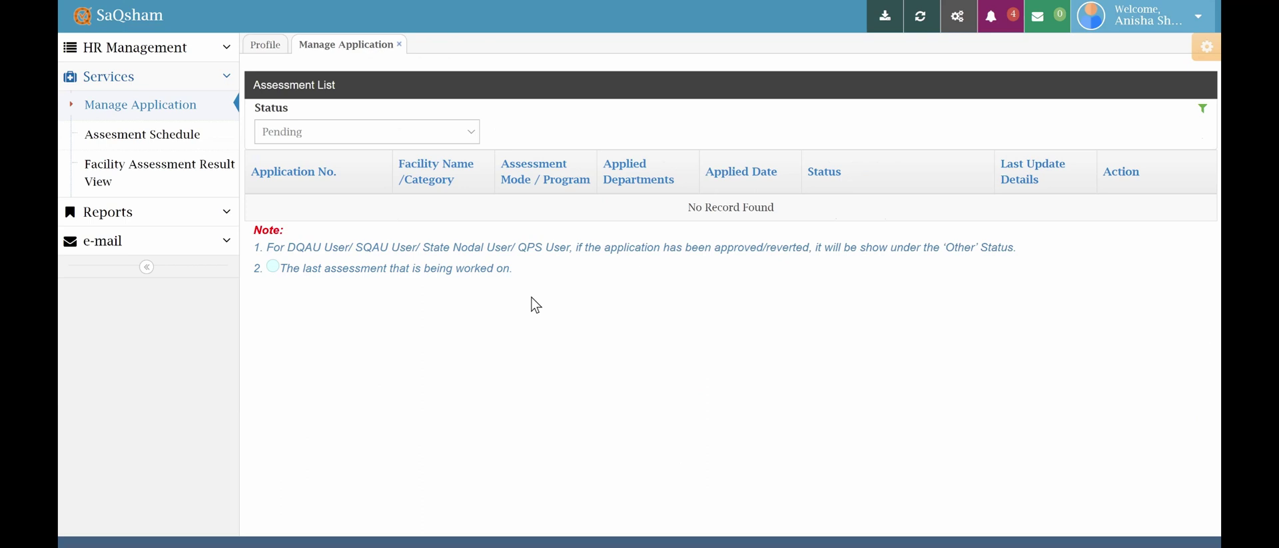
- Filter applications by Others status and read DH Pathankot's intimation letter
left_click(470, 134)
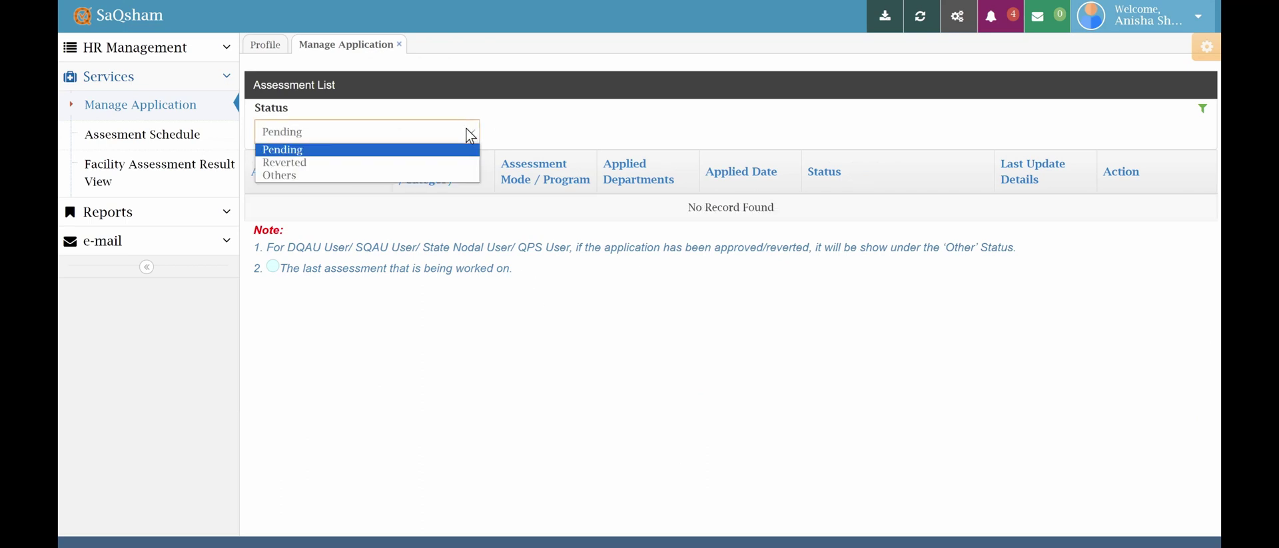
left_click(442, 175)
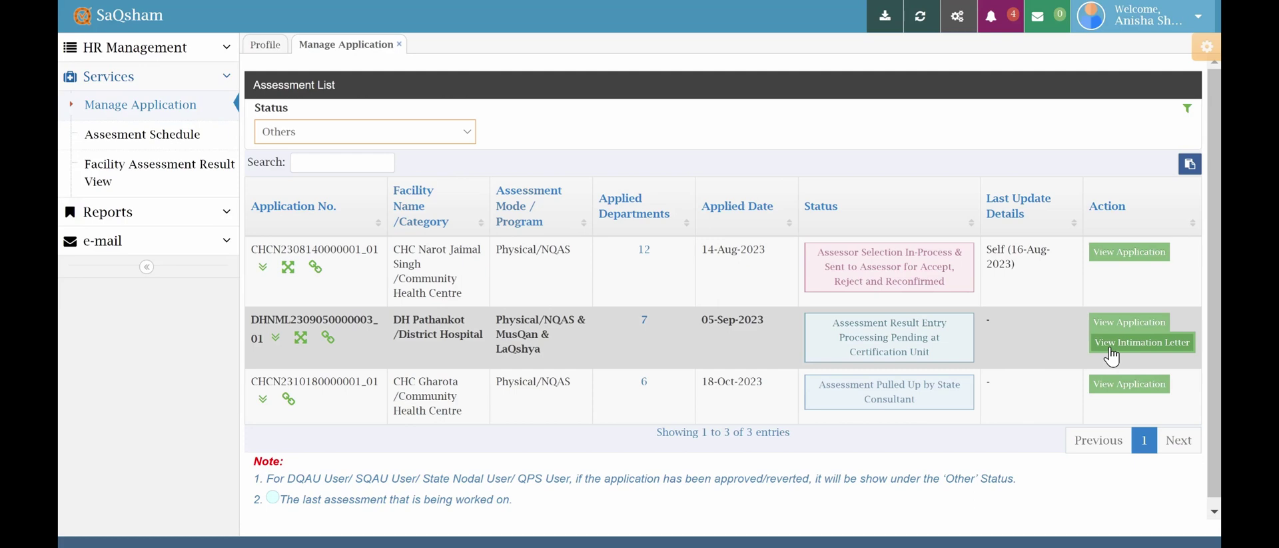
left_click(1122, 343)
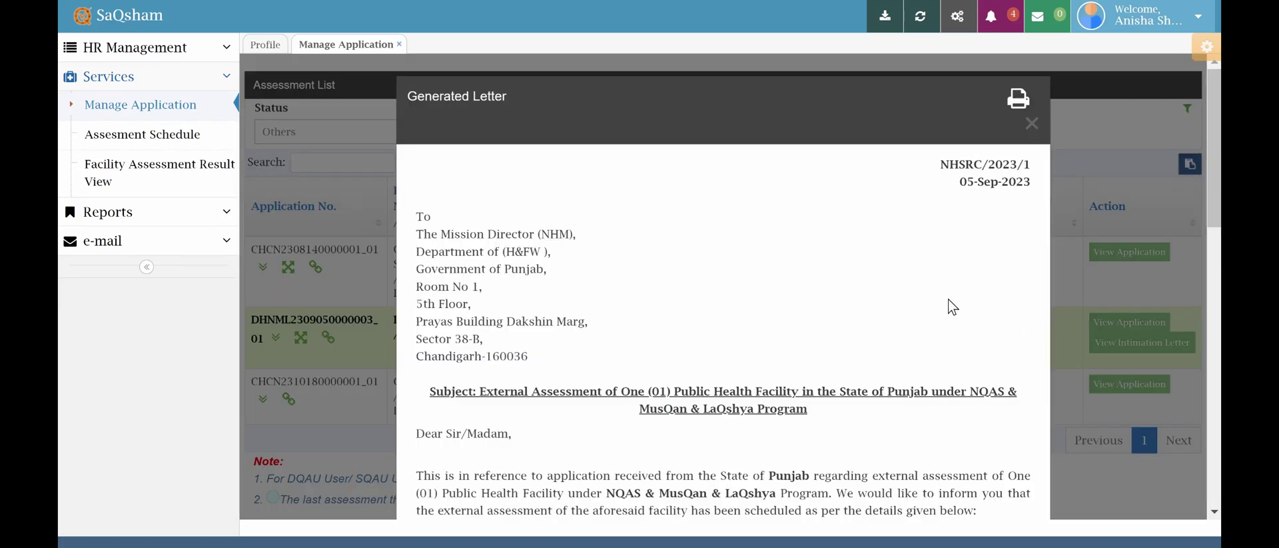
scroll(952, 306, "down", 2)
scroll(952, 307, "down", 3)
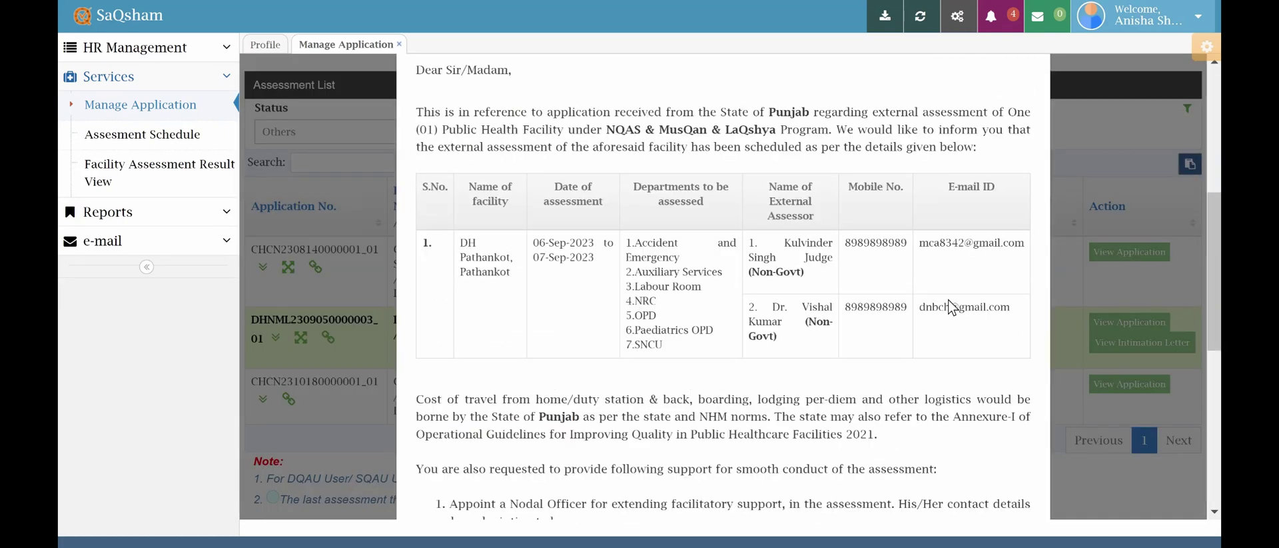
scroll(950, 306, "up", 5)
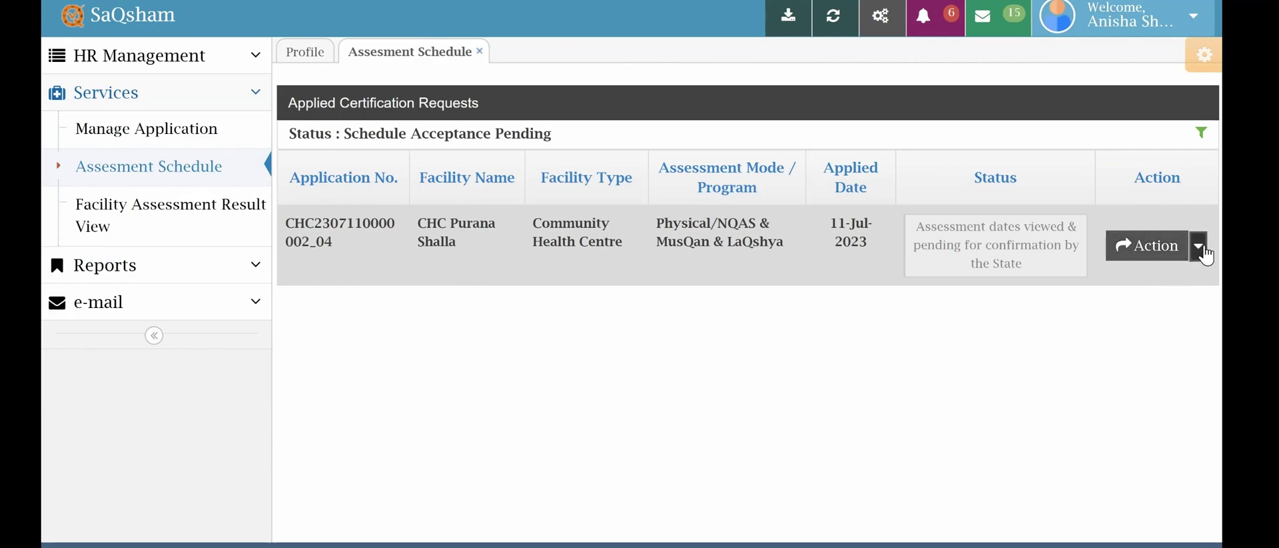
- Open the CHC Purana Shalla assessment schedule and choose to re-schedule its dates
left_click(1197, 248)
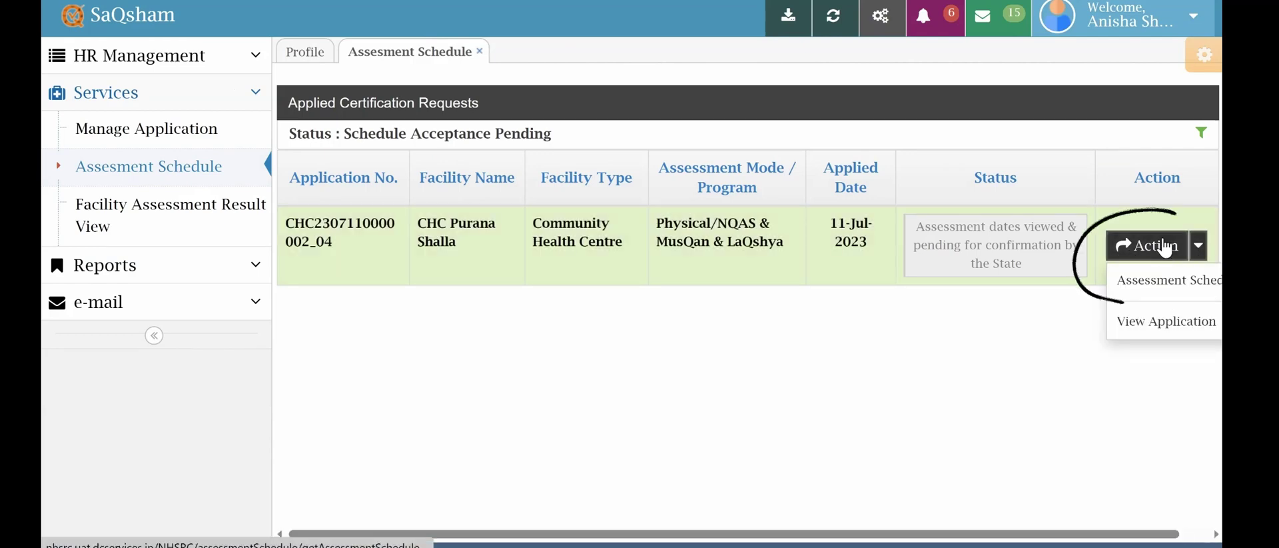
left_click(1172, 283)
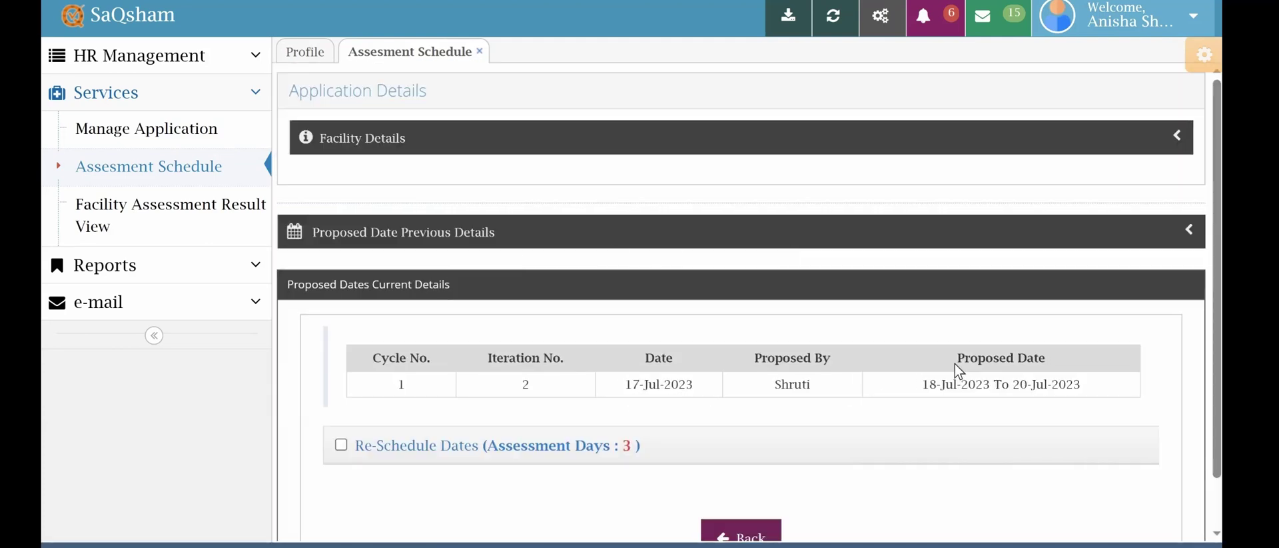
scroll(806, 393, "down", 1)
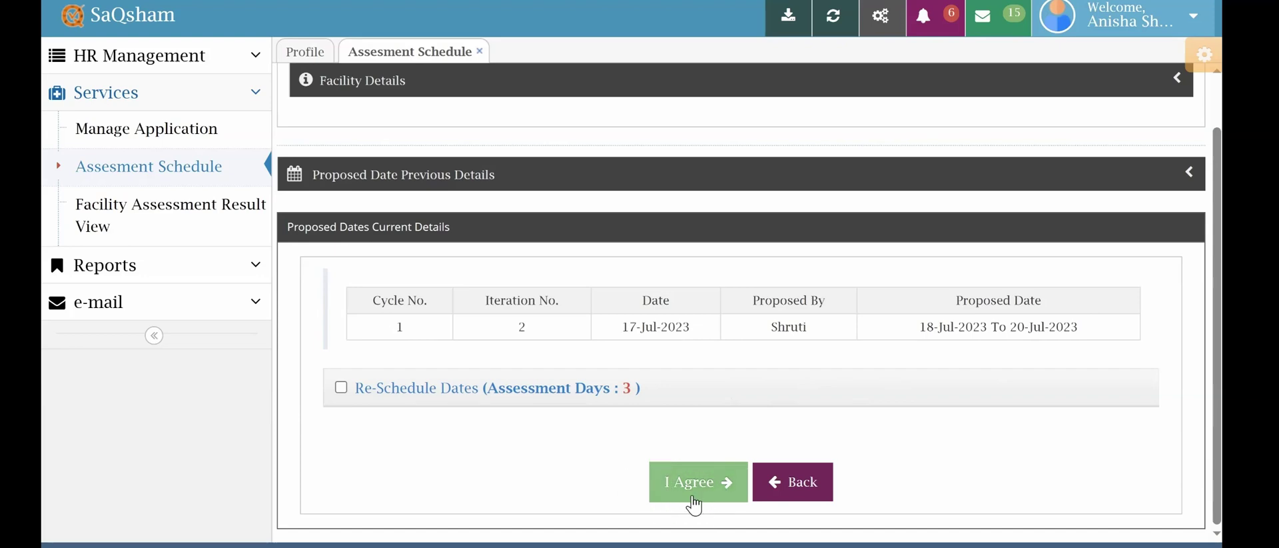
left_click(353, 393)
- Propose 16–18 Aug 2023 as option 1 with remark 'Please re-schedule' and submit
scroll(448, 399, "down", 2)
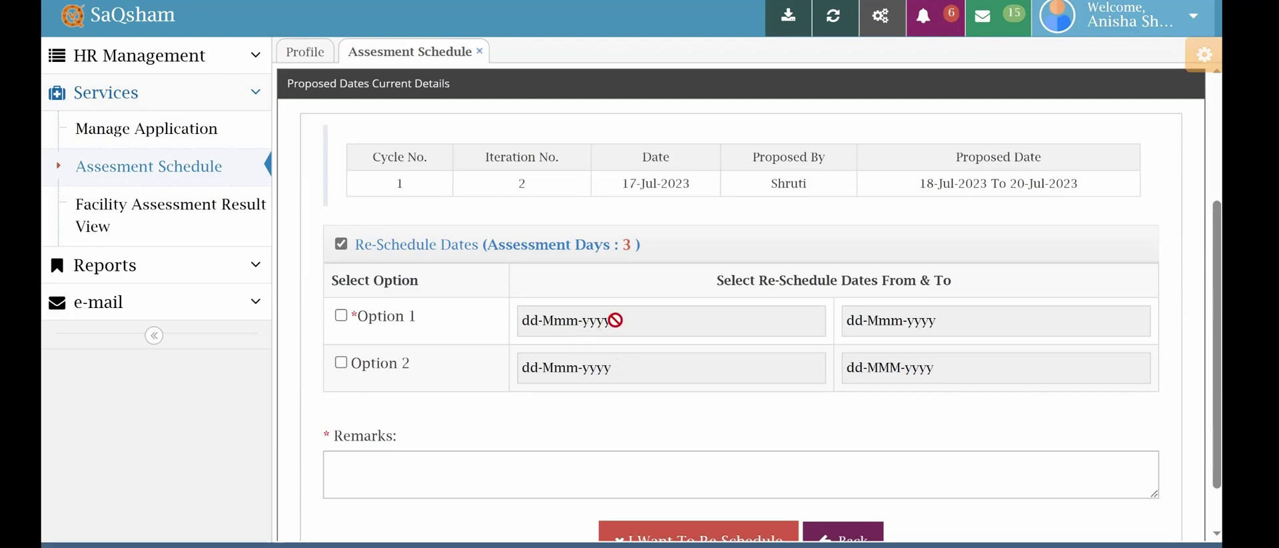
left_click(341, 316)
left_click(594, 322)
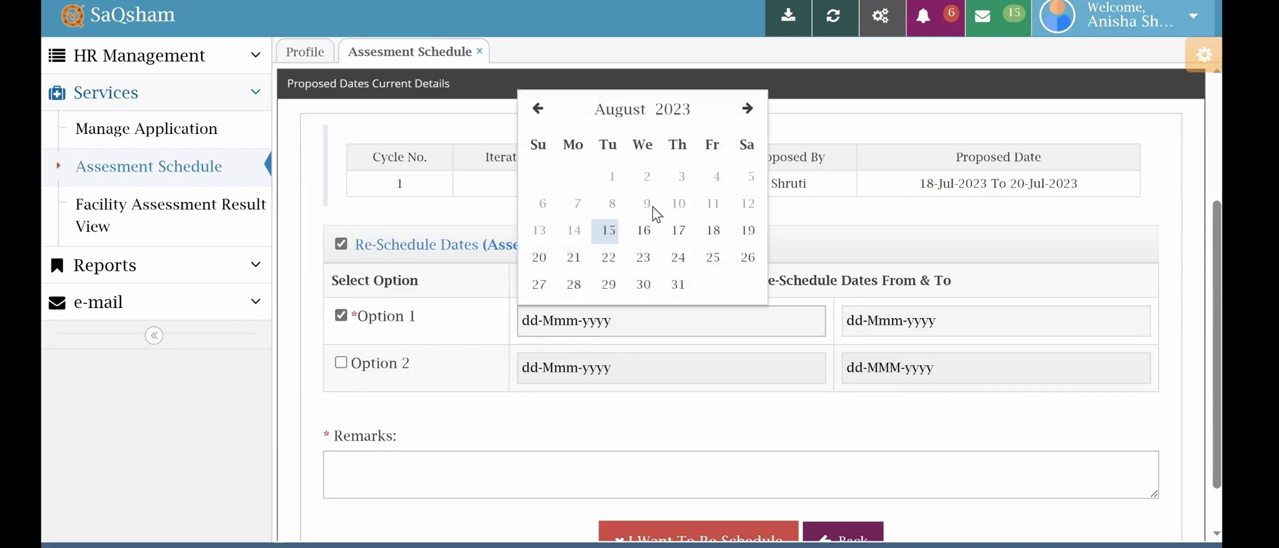
left_click(643, 232)
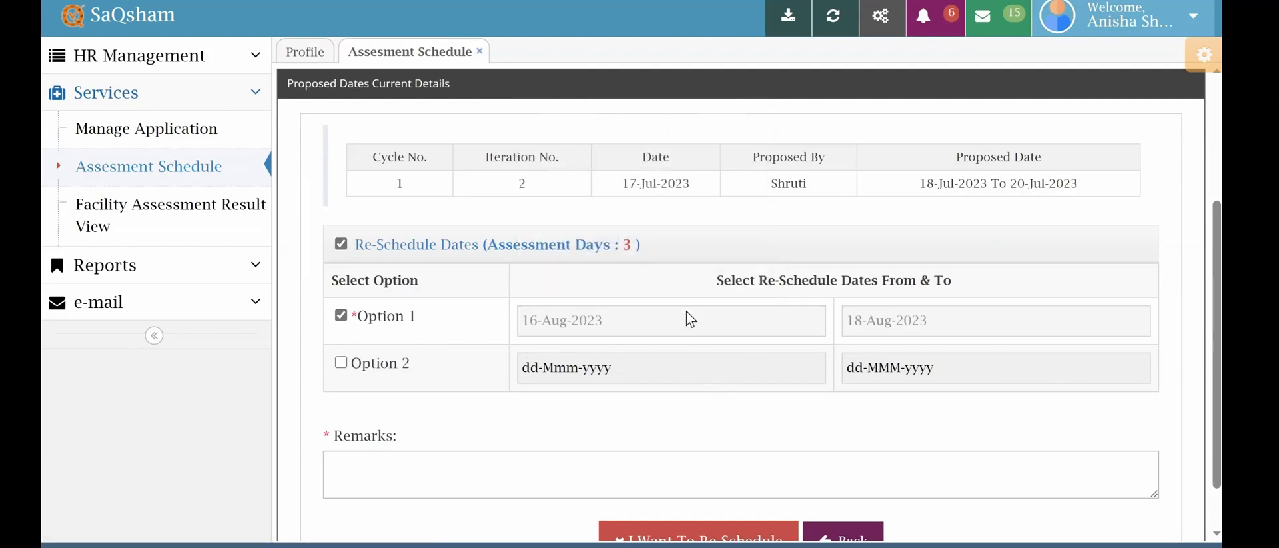
scroll(538, 410, "down", 1)
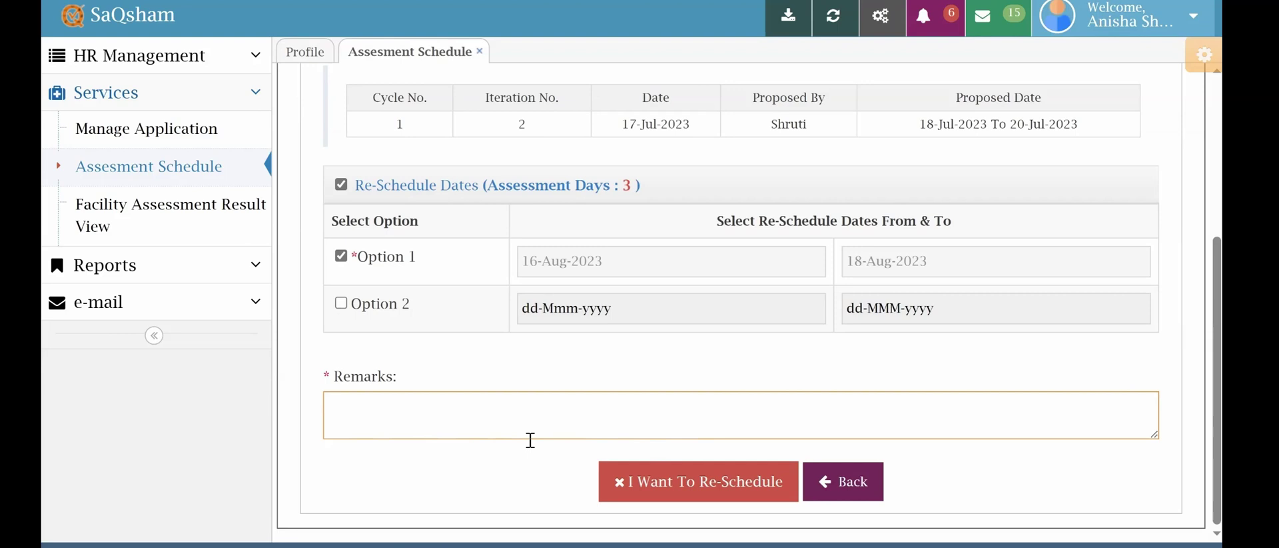
type("Please re-schedule")
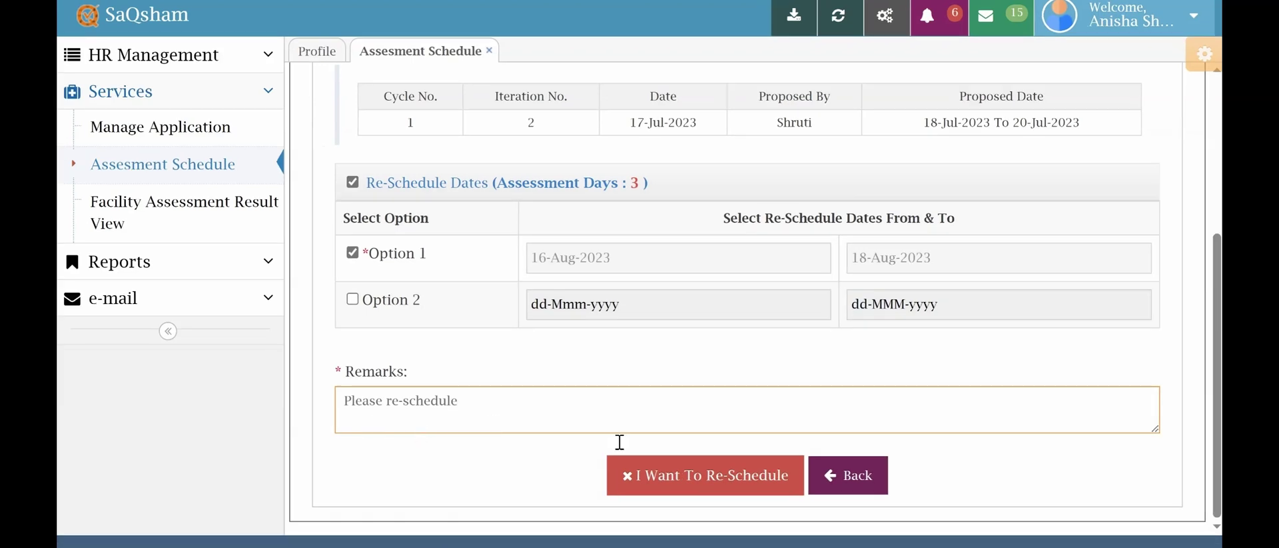
left_click(718, 481)
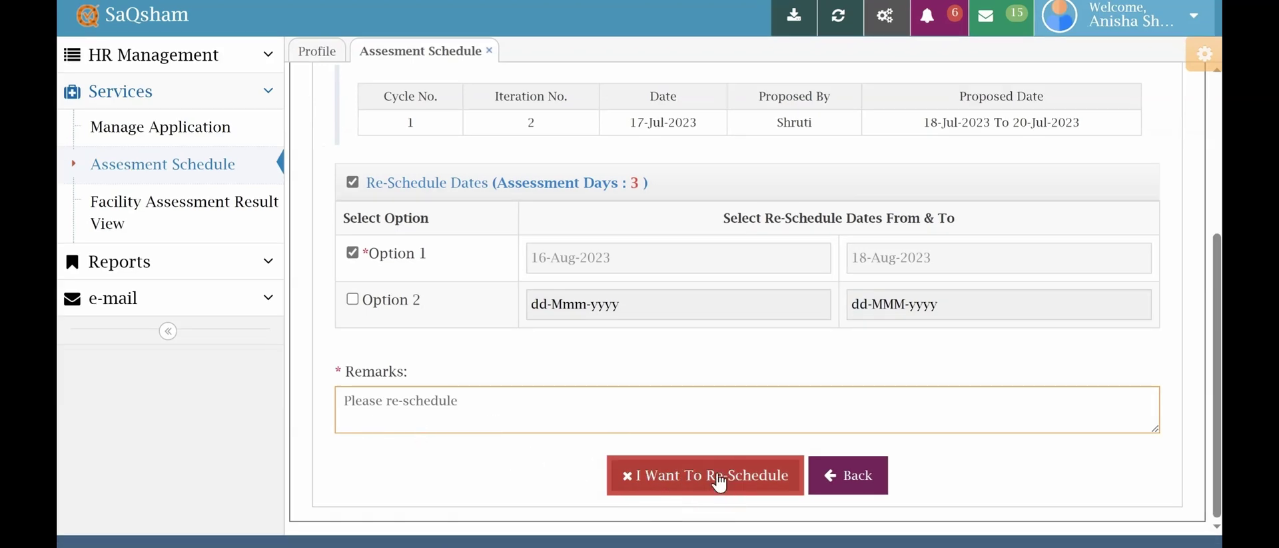